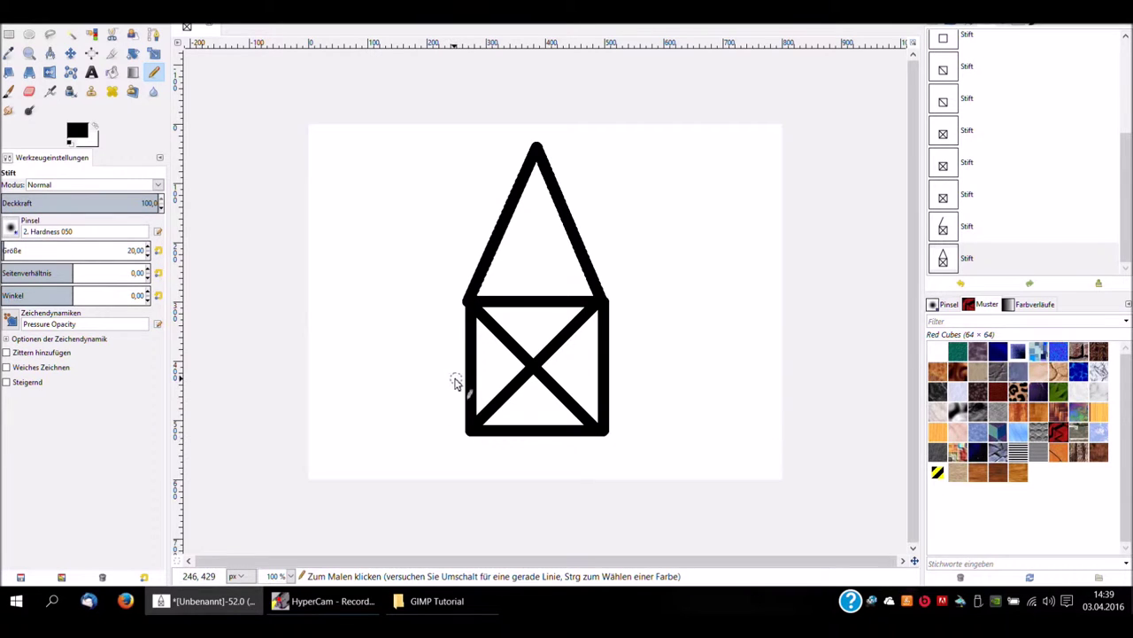
# - Start a size-20 black pencil straight line at the house box's left wall
pyautogui.click(469, 376)
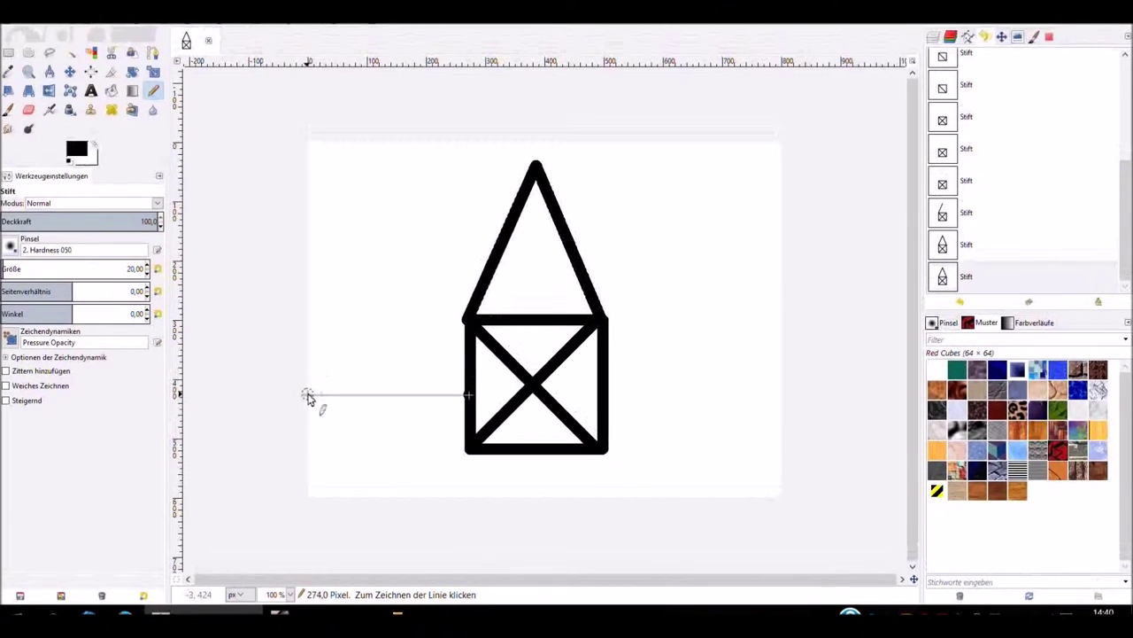
# - Draw the ground line from the box's left wall to the left canvas edge, and from the right wall to the right edge
pyautogui.click(298, 396)
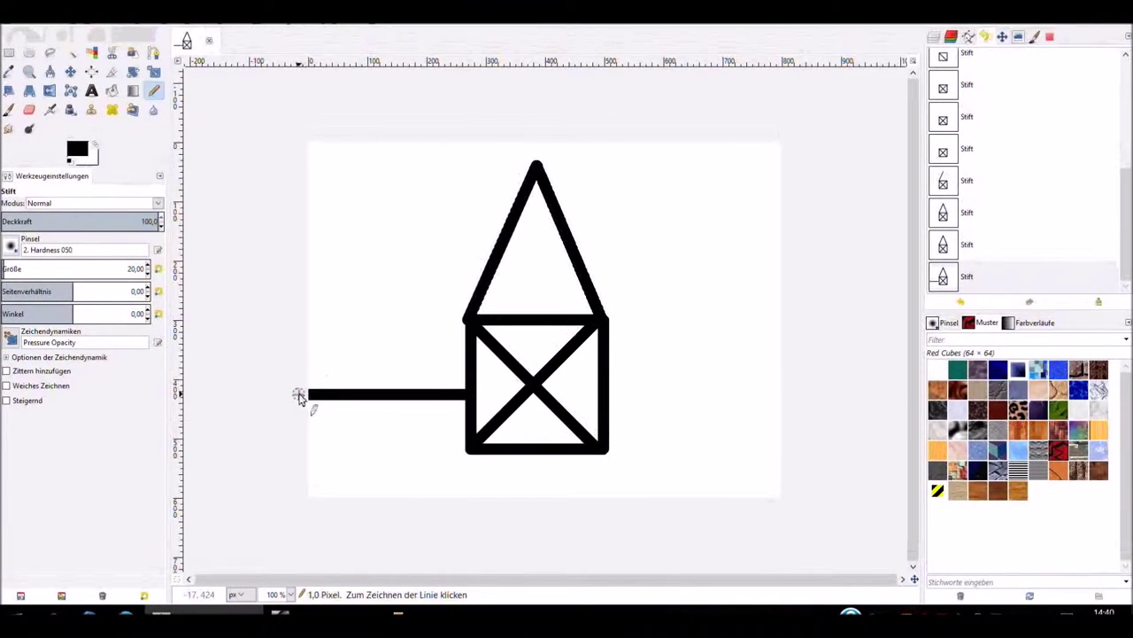
pyautogui.click(606, 398)
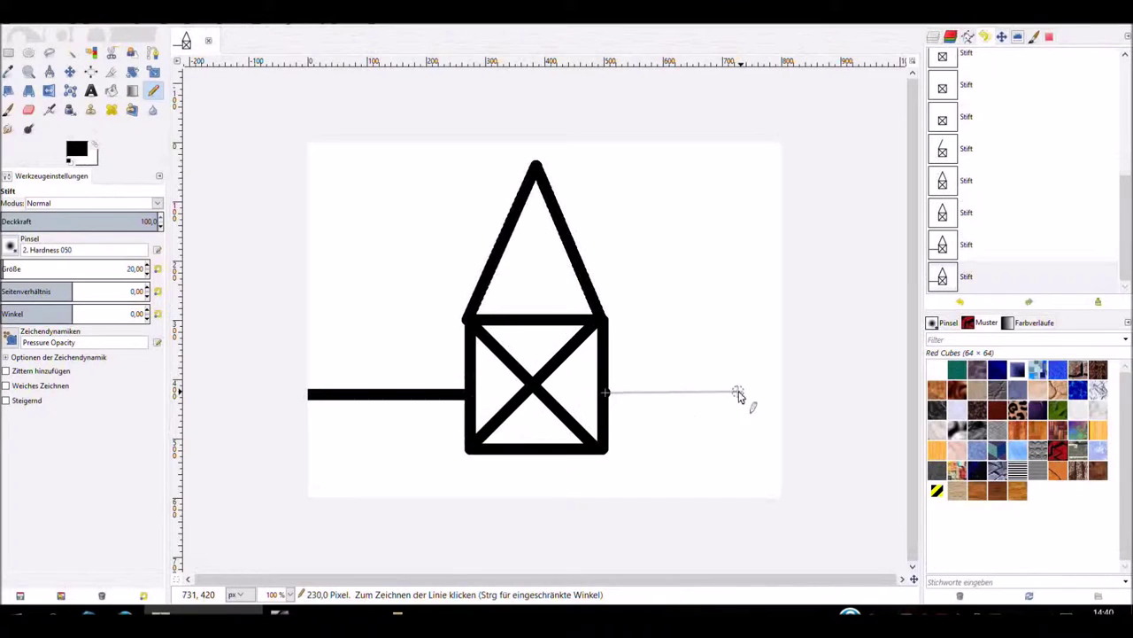
pyautogui.keyDown('shift'); pyautogui.click(833, 395); pyautogui.keyUp('shift')
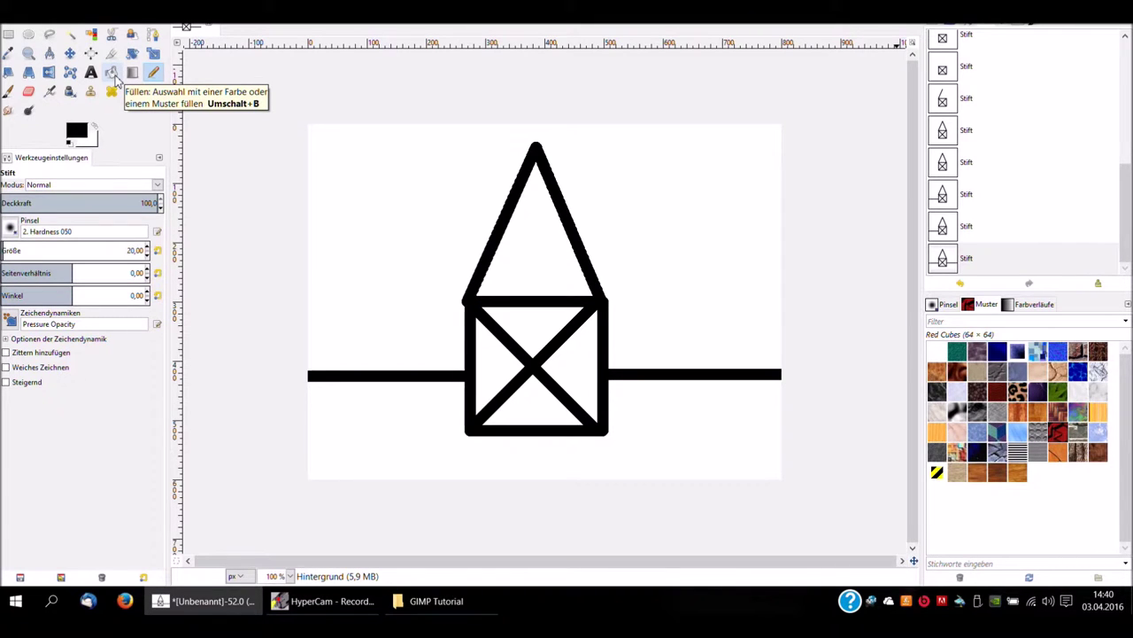
# - Select the Bucket Fill tool in the toolbox
pyautogui.click(112, 74)
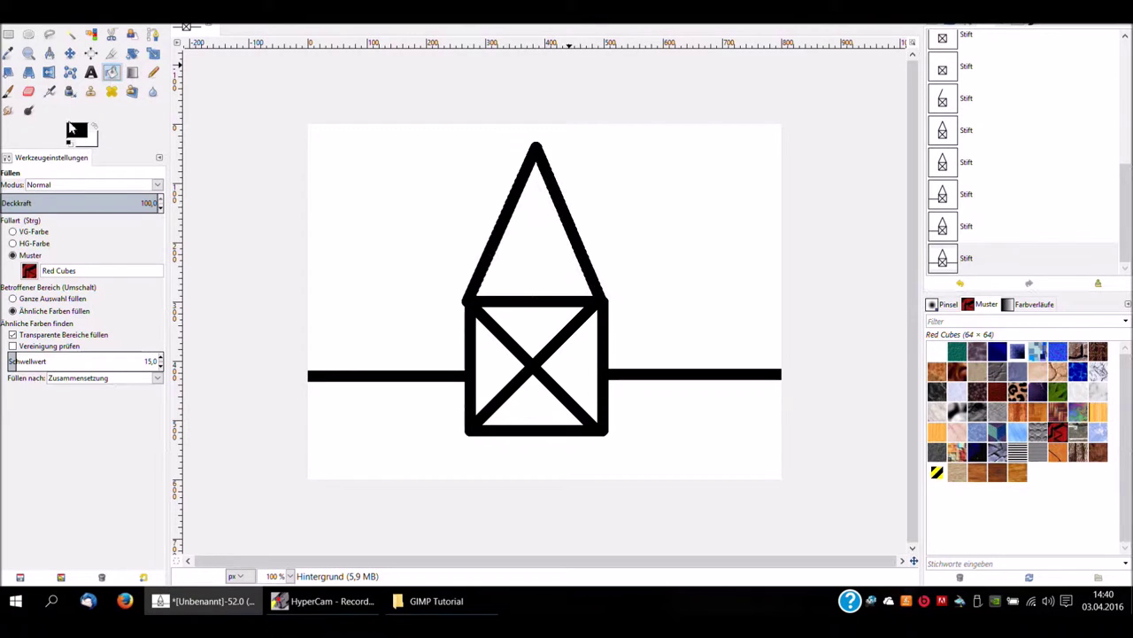
# - Change the foreground colour from black to orange-brown c06a05
pyautogui.click(74, 130)
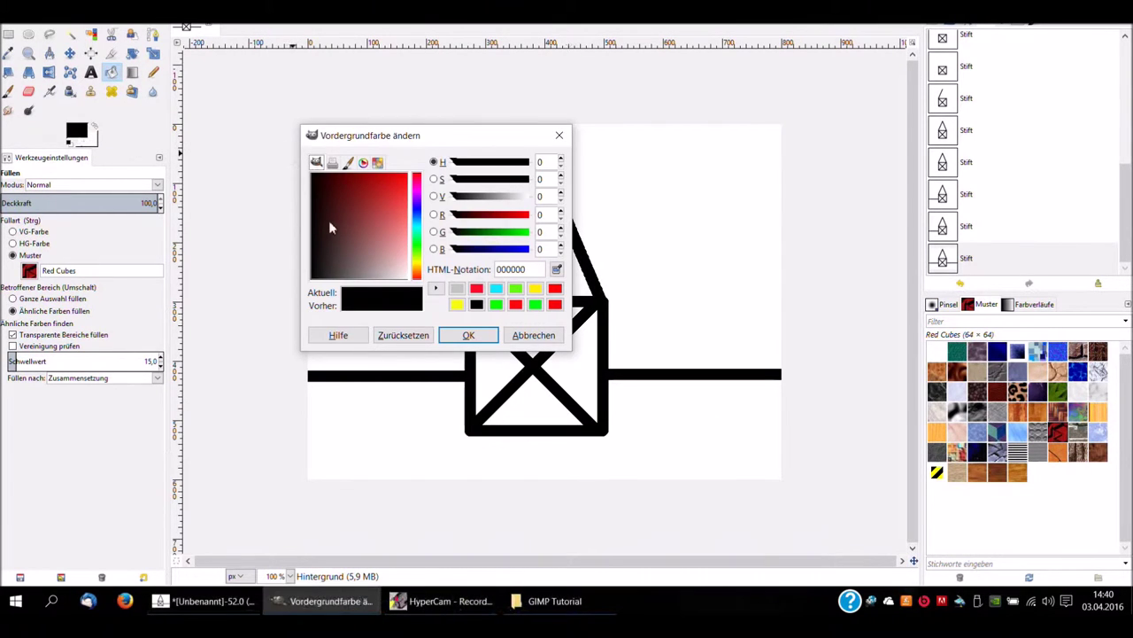
pyautogui.moveTo(421, 252); pyautogui.dragTo(423, 275)
pyautogui.click(377, 181)
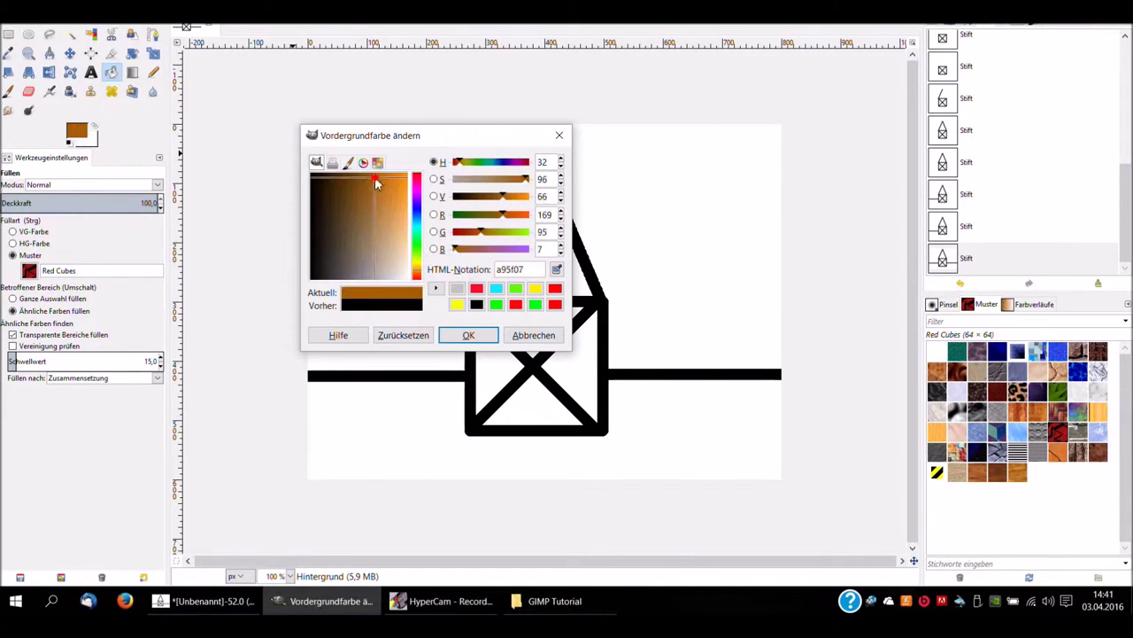
pyautogui.moveTo(375, 181); pyautogui.dragTo(384, 182)
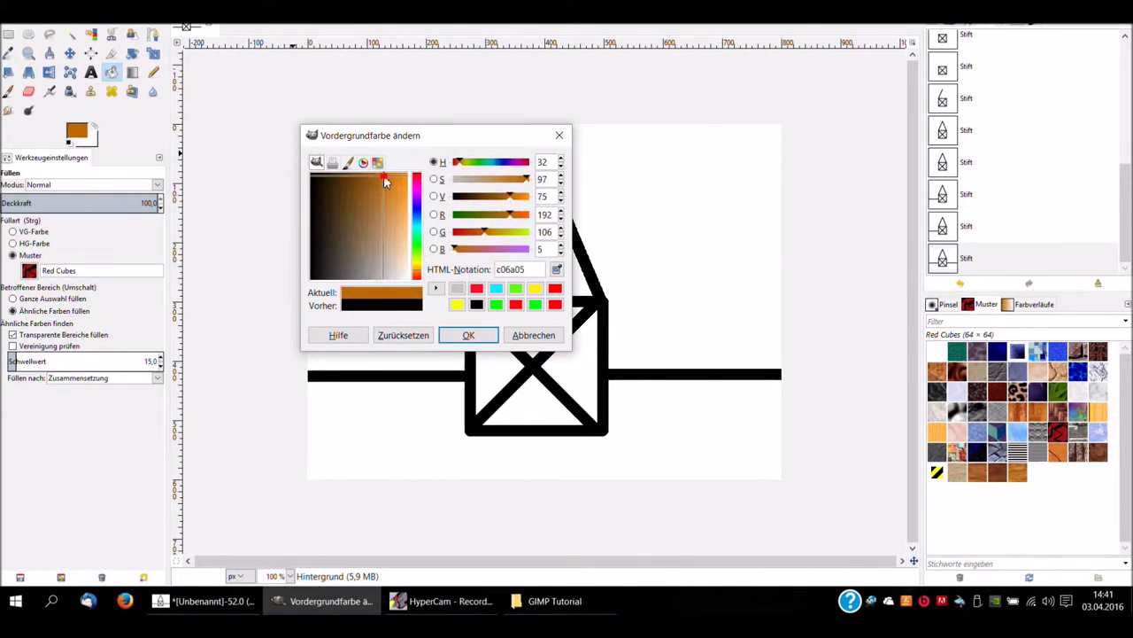
pyautogui.click(469, 335)
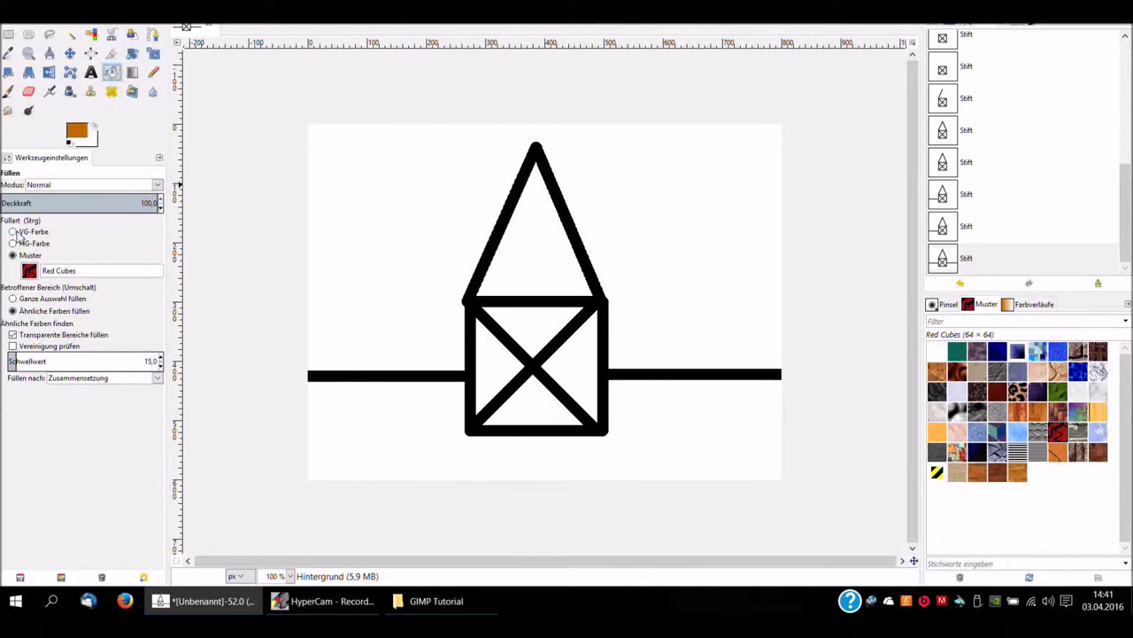
# - Fill the roof triangle with brown FG colour, after briefly testing a BG colour fill
pyautogui.click(13, 232)
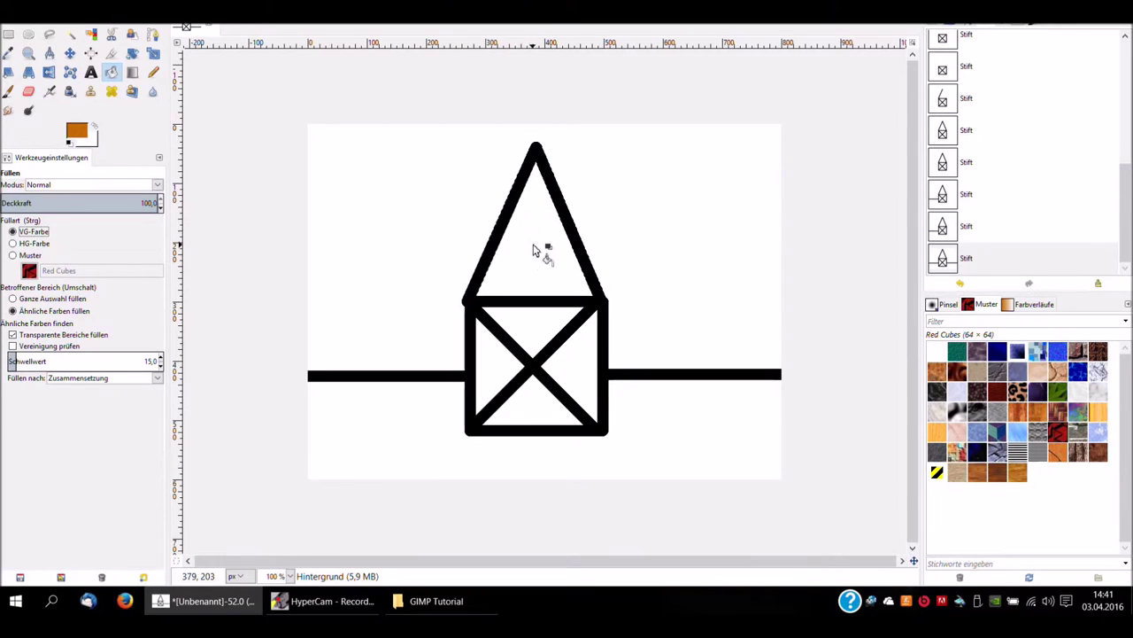
pyautogui.click(534, 251)
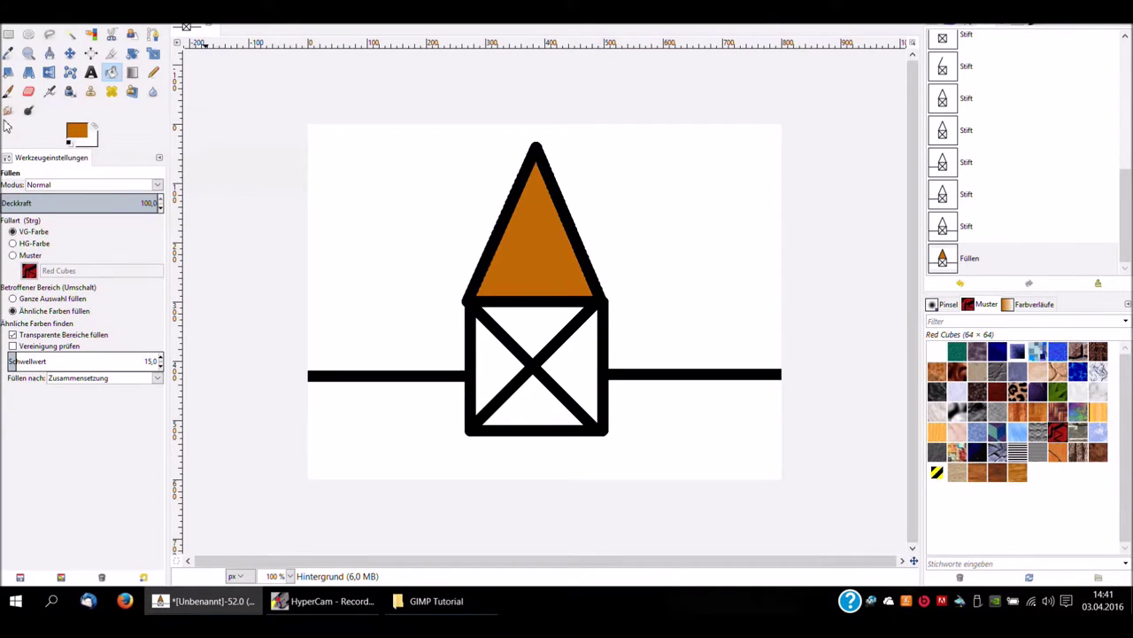
pyautogui.click(14, 243)
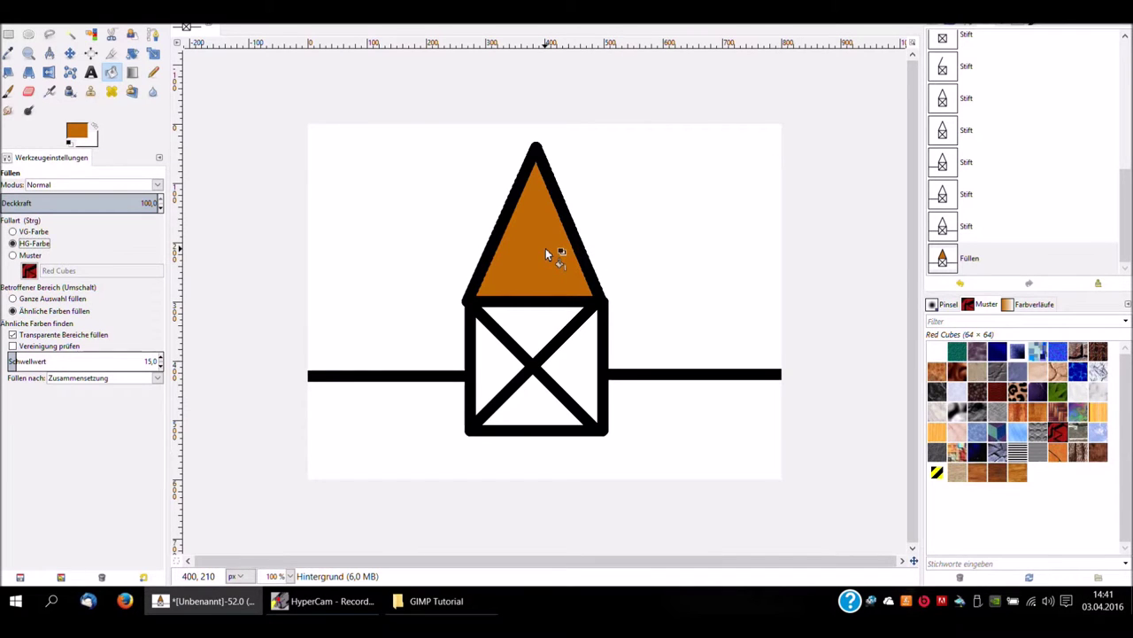
pyautogui.click(546, 254)
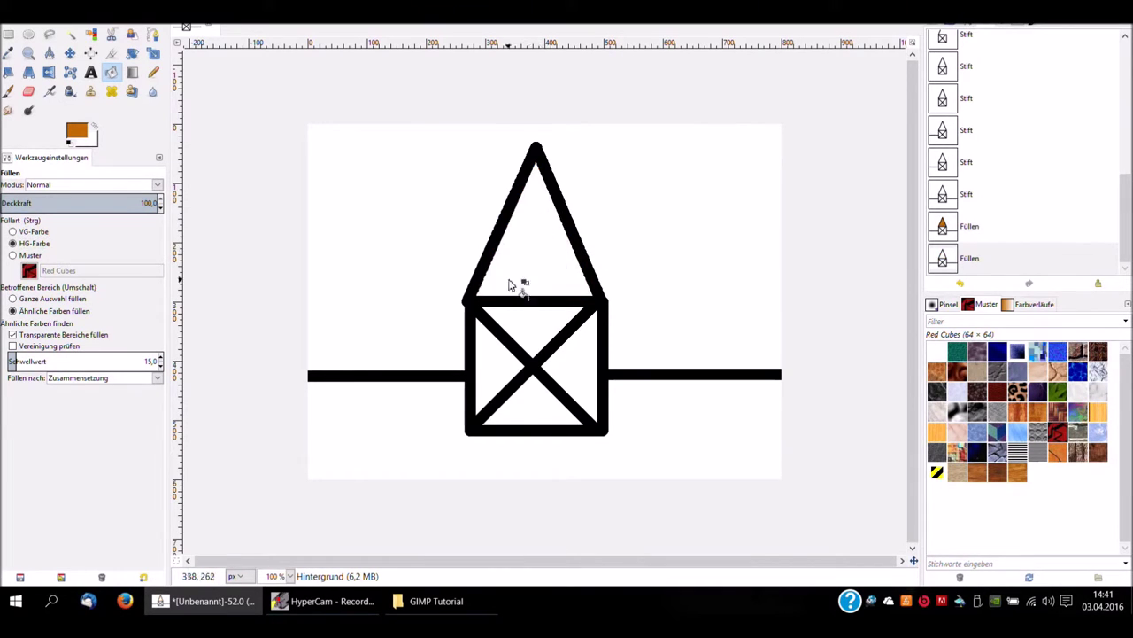
pyautogui.click(13, 231)
pyautogui.click(551, 257)
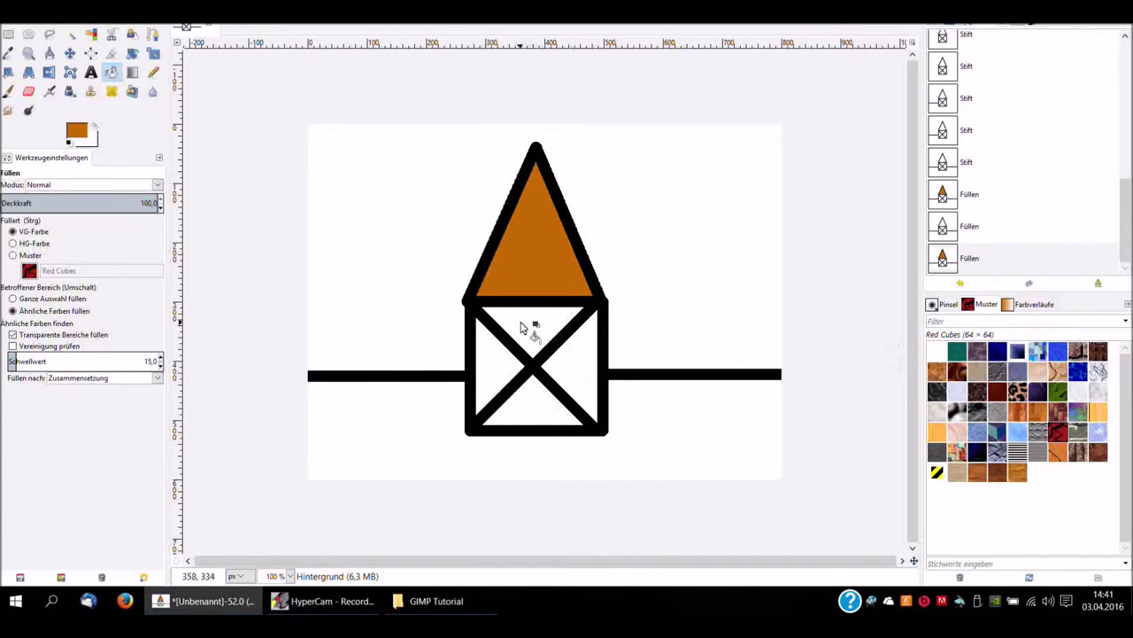
pyautogui.click(78, 134)
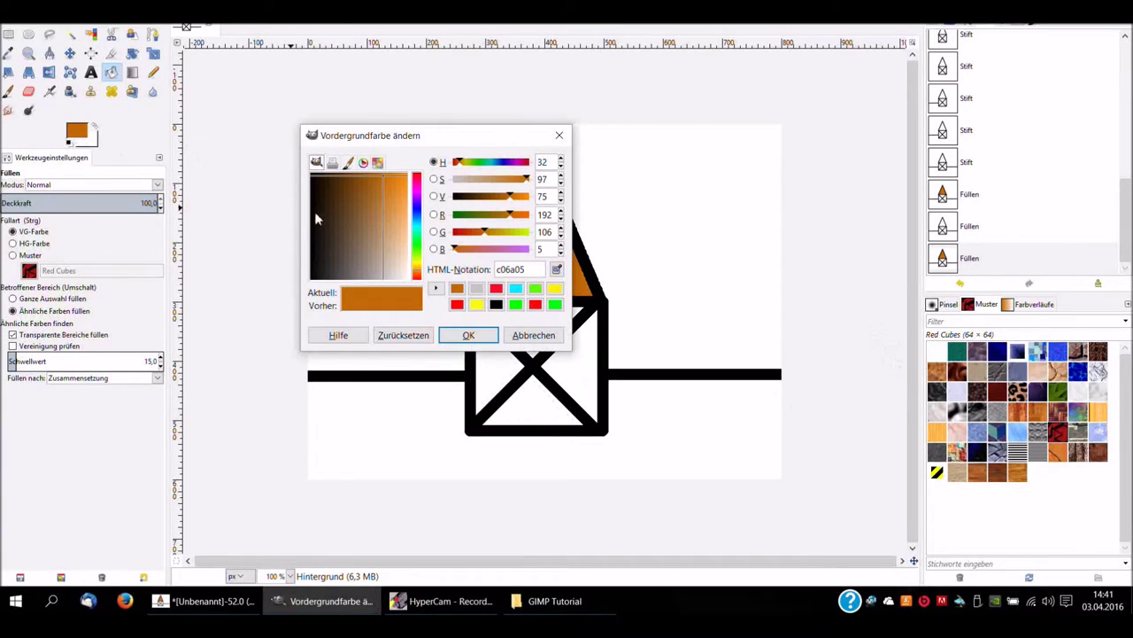
# - Set the foreground colour to bright yellow fff002
pyautogui.click(417, 273)
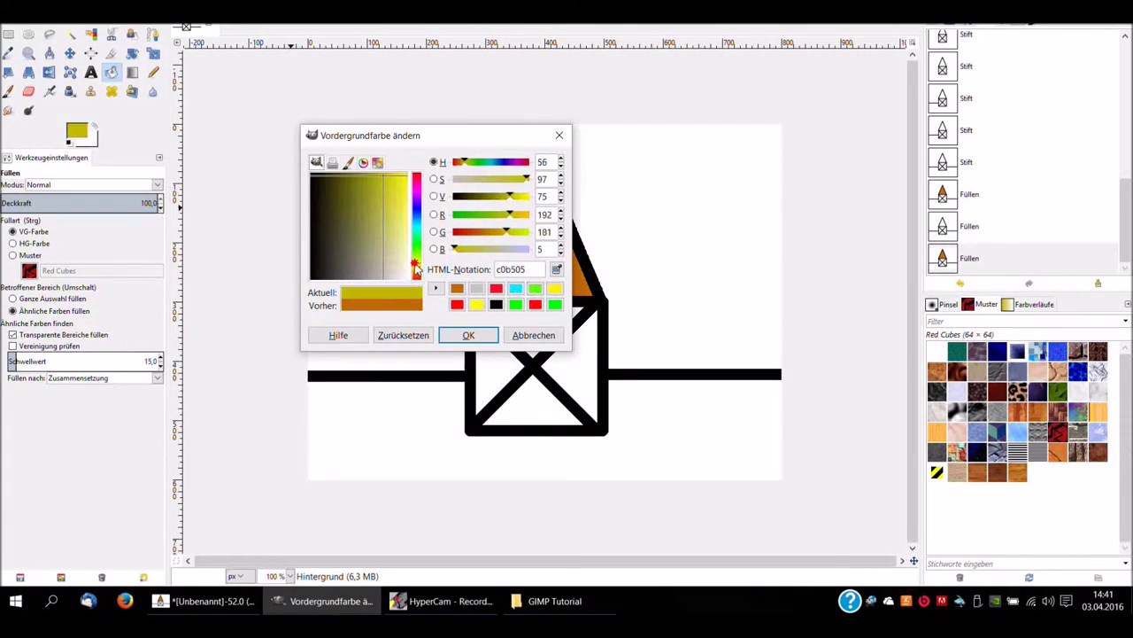
pyautogui.moveTo(392, 245); pyautogui.dragTo(409, 177)
pyautogui.click(469, 335)
# - Fill the left, top, right and bottom triangles of the walls yellow
pyautogui.click(493, 354)
pyautogui.click(529, 333)
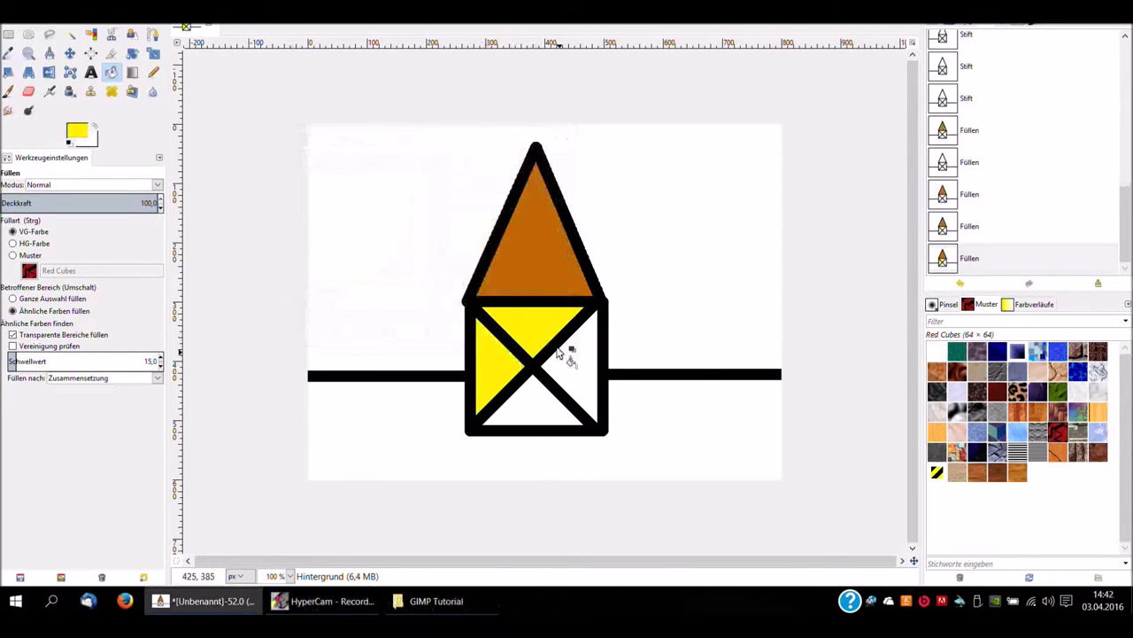
pyautogui.click(578, 367)
pyautogui.click(540, 411)
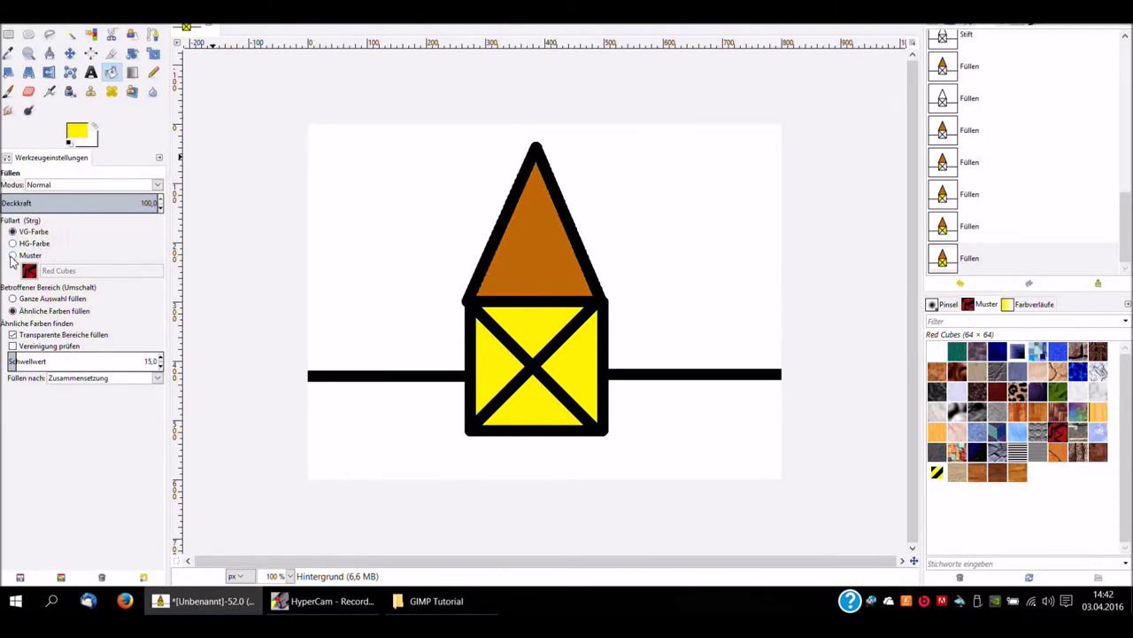
# - Switch the Bucket Fill type to Pattern, leaving Red Cubes selected
pyautogui.click(13, 256)
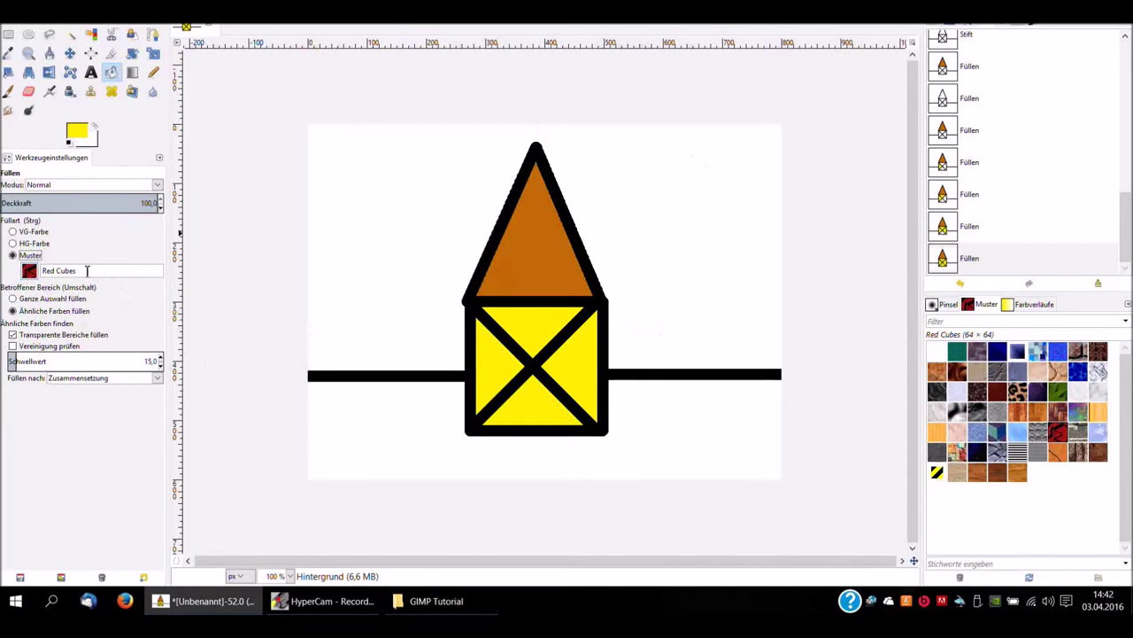
pyautogui.click(29, 272)
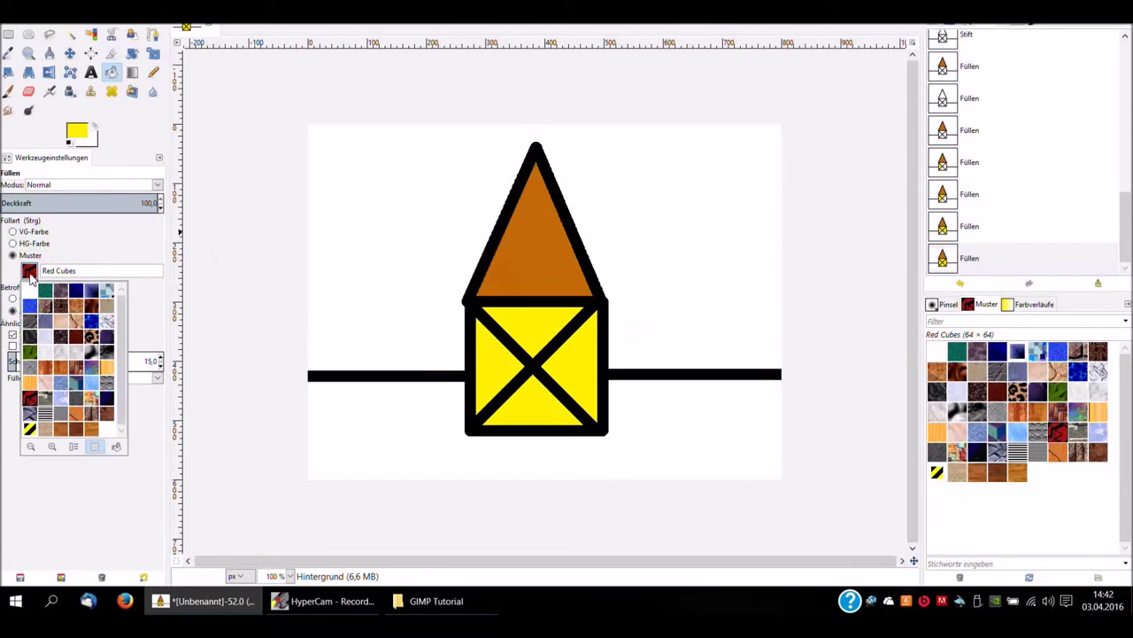
pyautogui.click(30, 274)
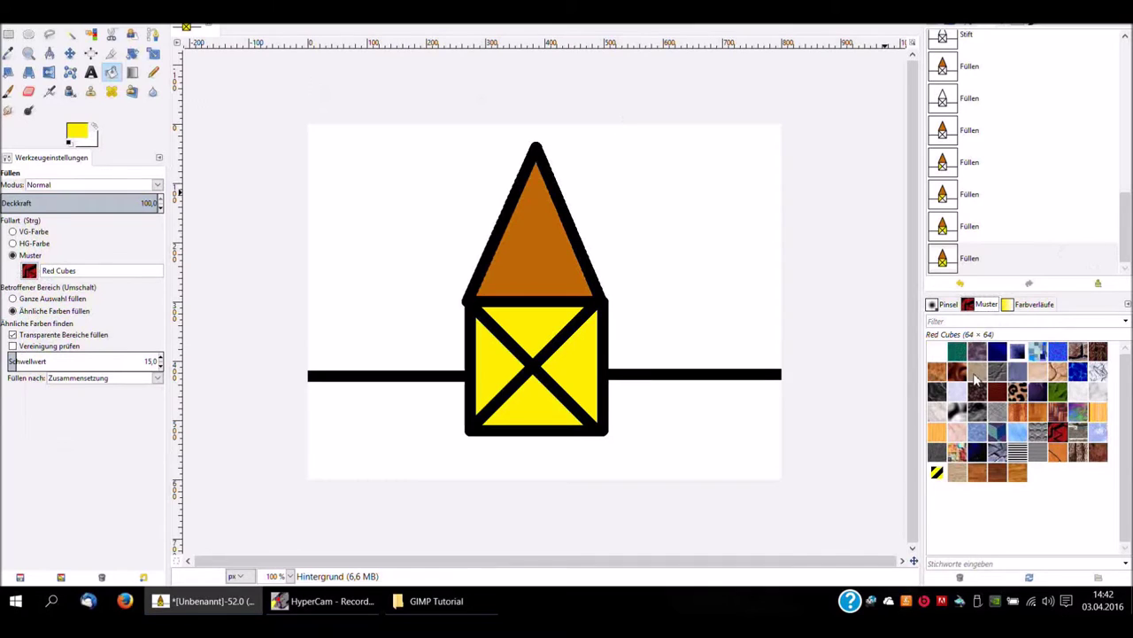
pyautogui.click(271, 13)
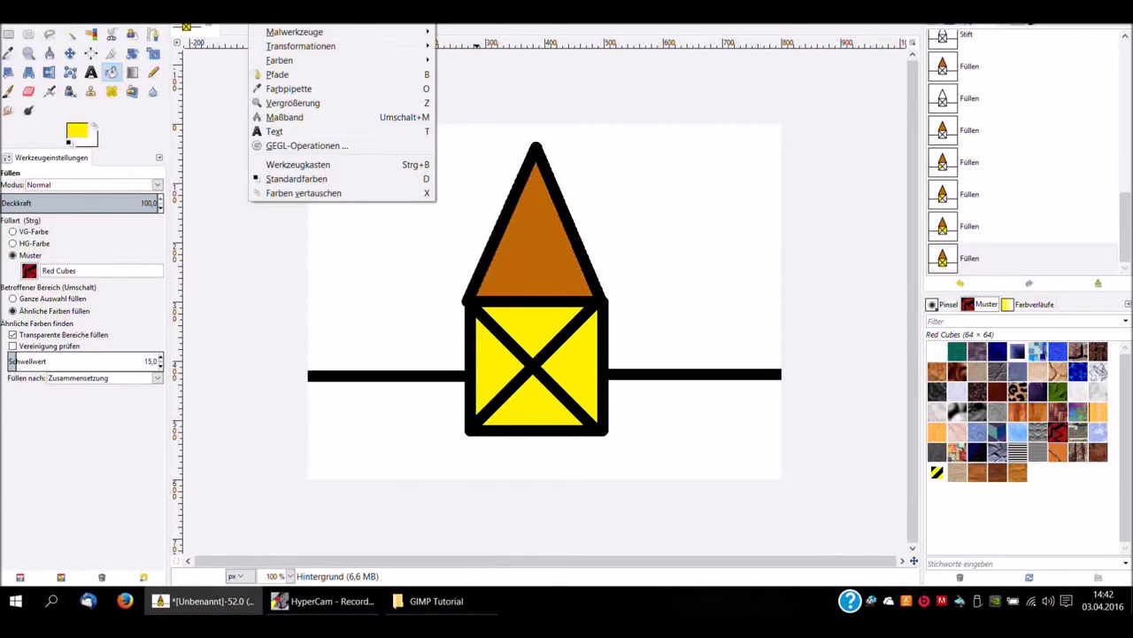
pyautogui.moveTo(386, 32)
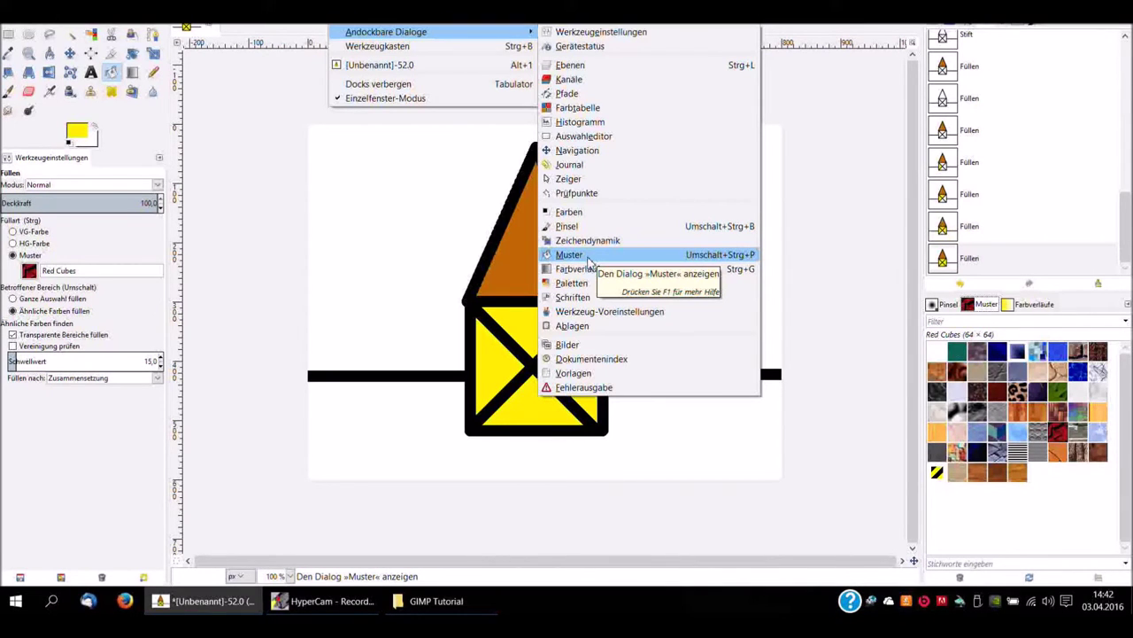
# - Choose the 3D Green pattern and fill the ground below the horizon line with it
pyautogui.click(1059, 539)
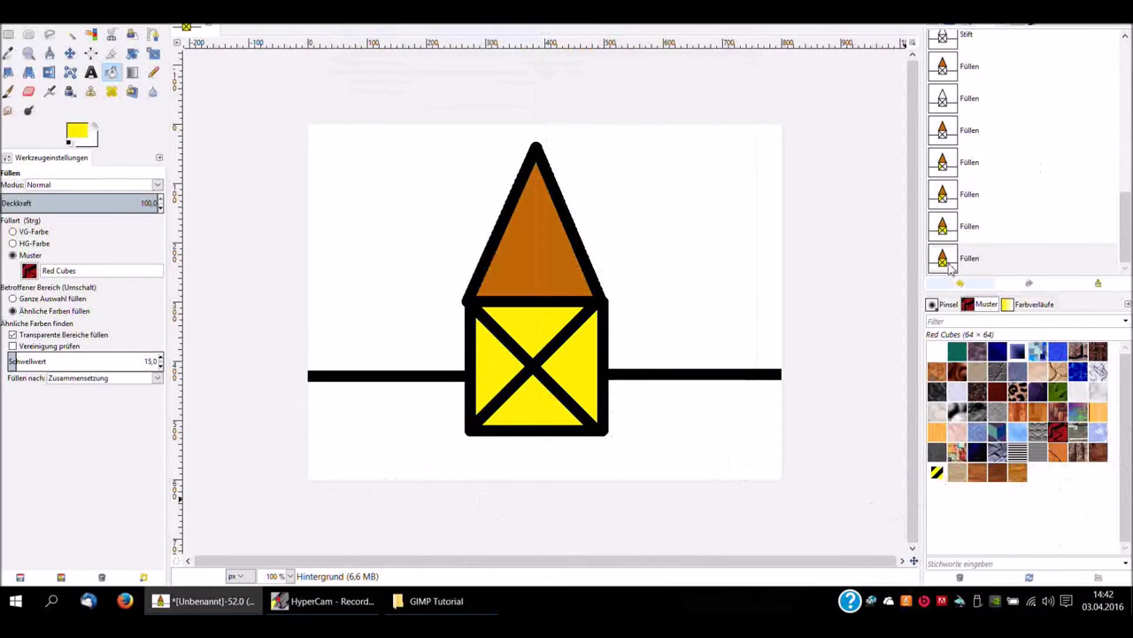
pyautogui.click(957, 351)
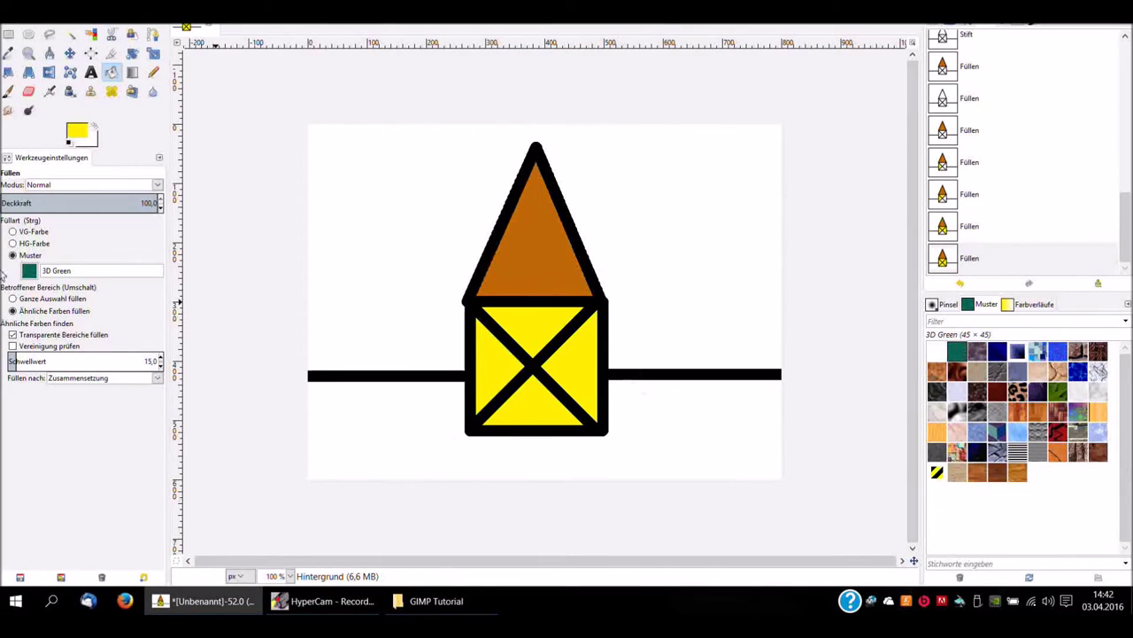
pyautogui.click(29, 270)
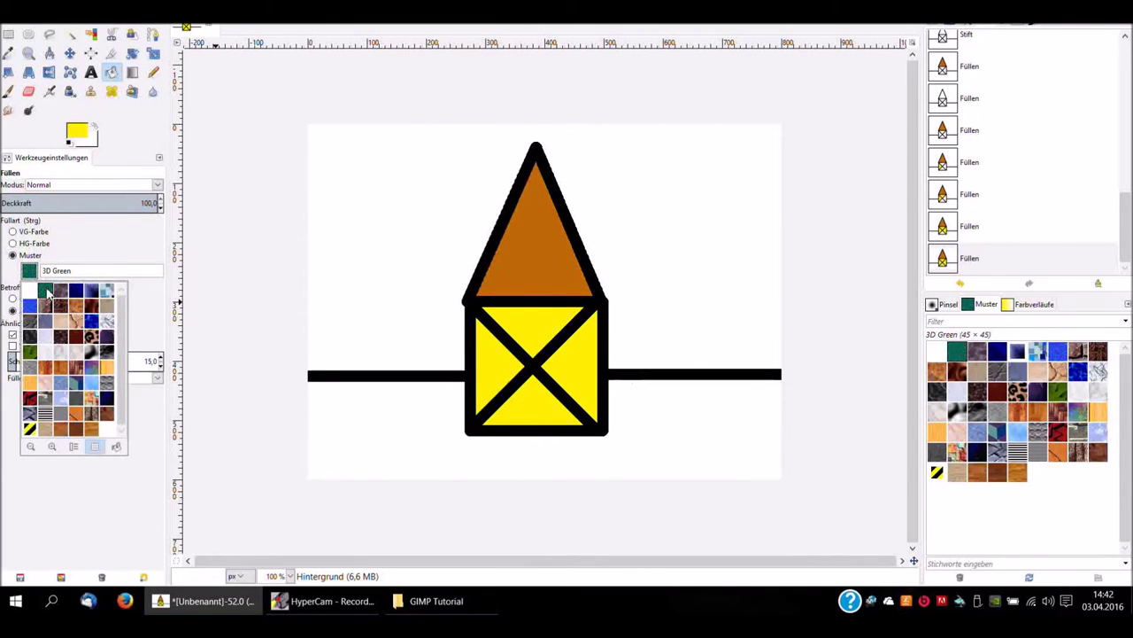
pyautogui.click(698, 447)
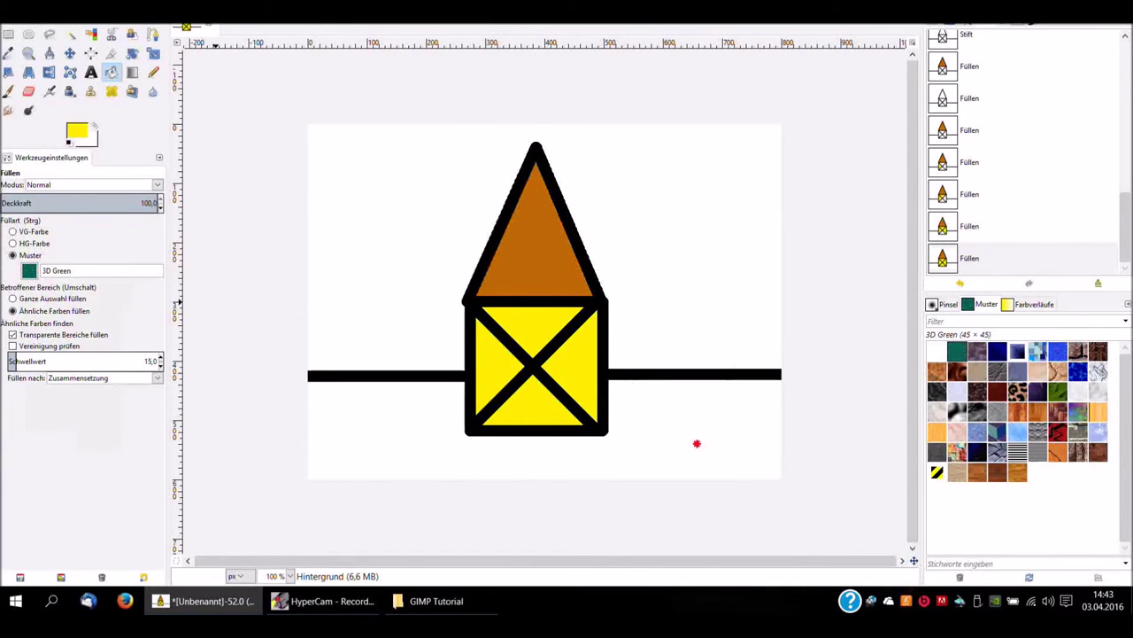
pyautogui.click(697, 443)
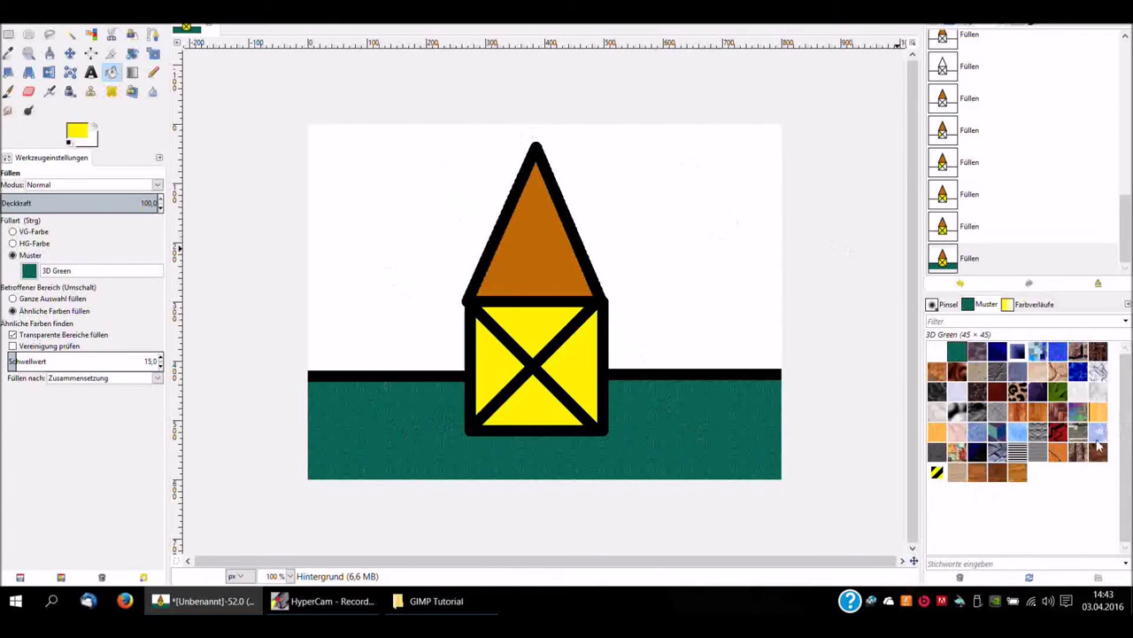
pyautogui.click(1098, 431)
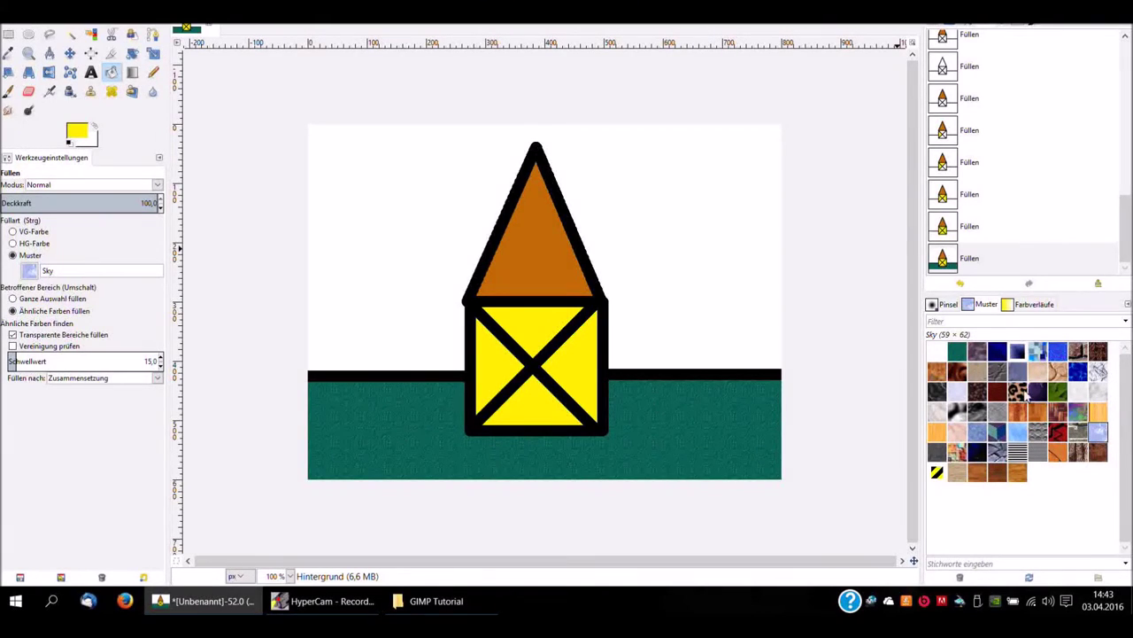
# - Bucket-fill the white area above the horizon line with the Sky pattern
pyautogui.click(774, 362)
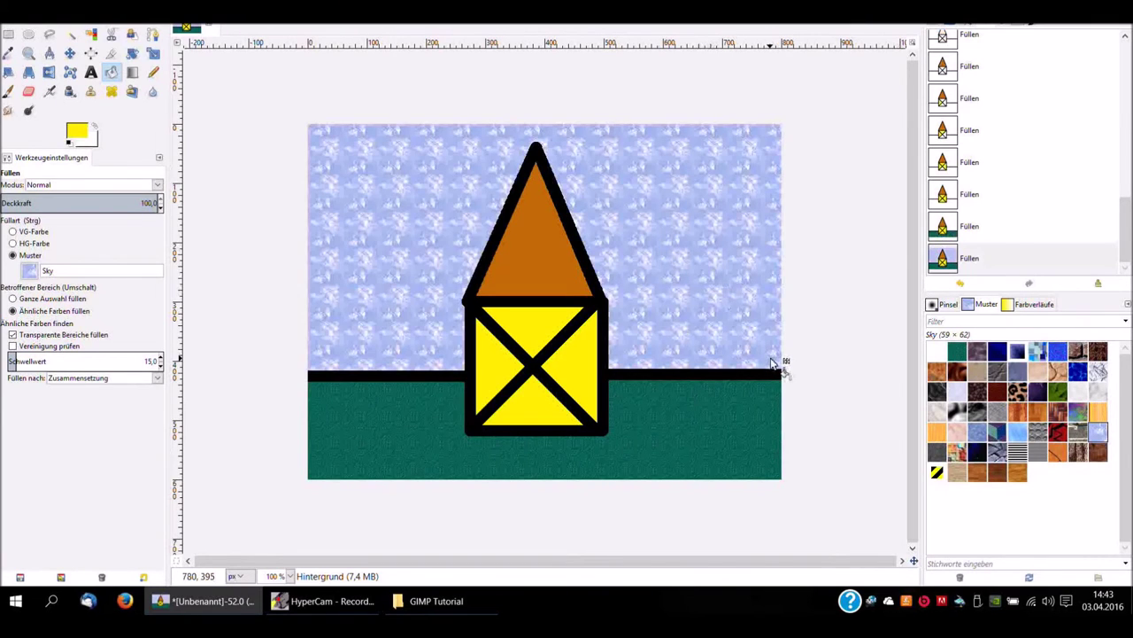